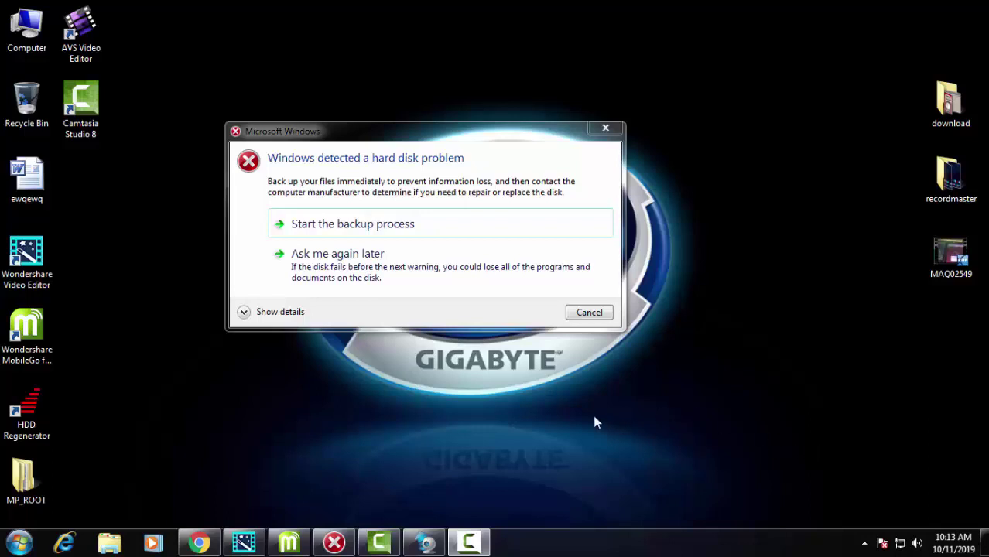
drag(426, 127, 547, 177)
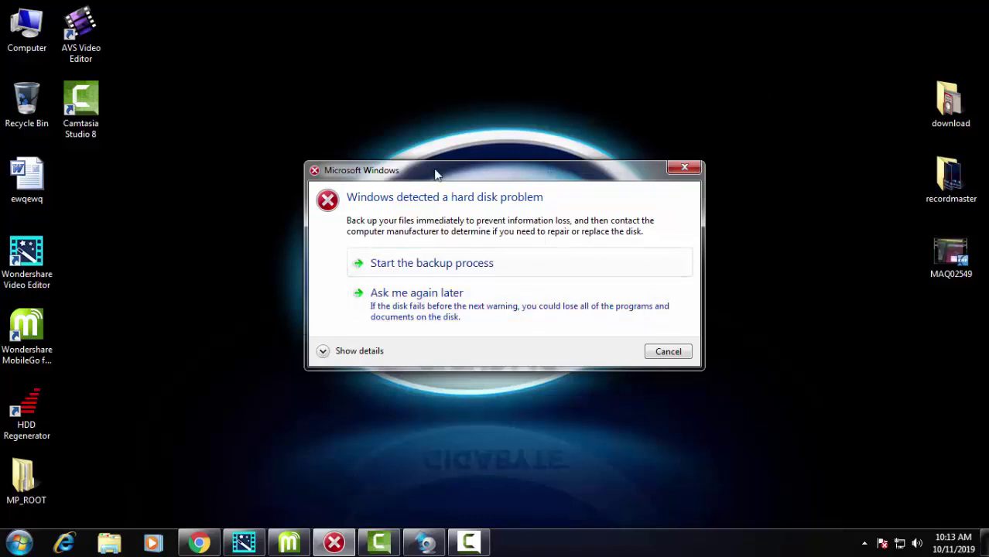
drag(463, 181, 448, 188)
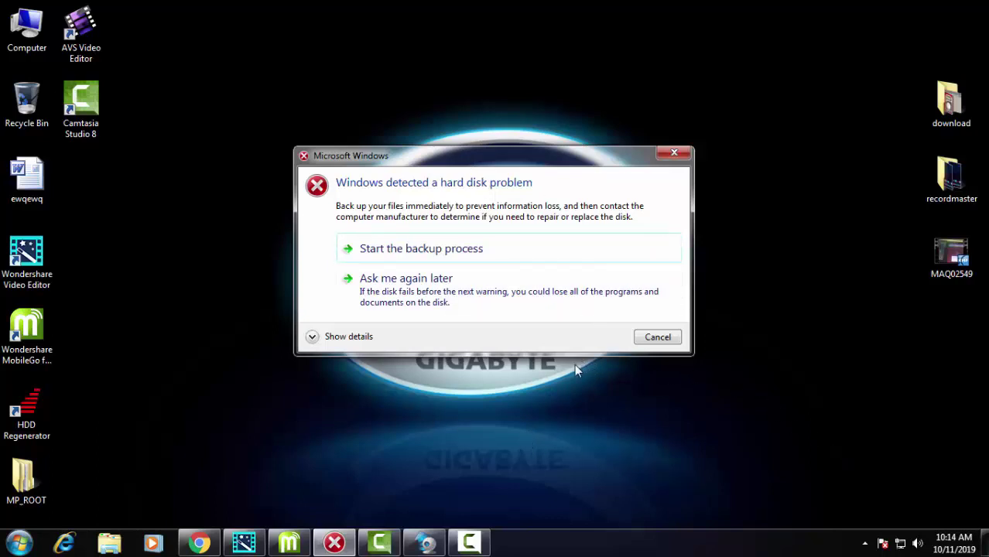
drag(431, 150, 416, 137)
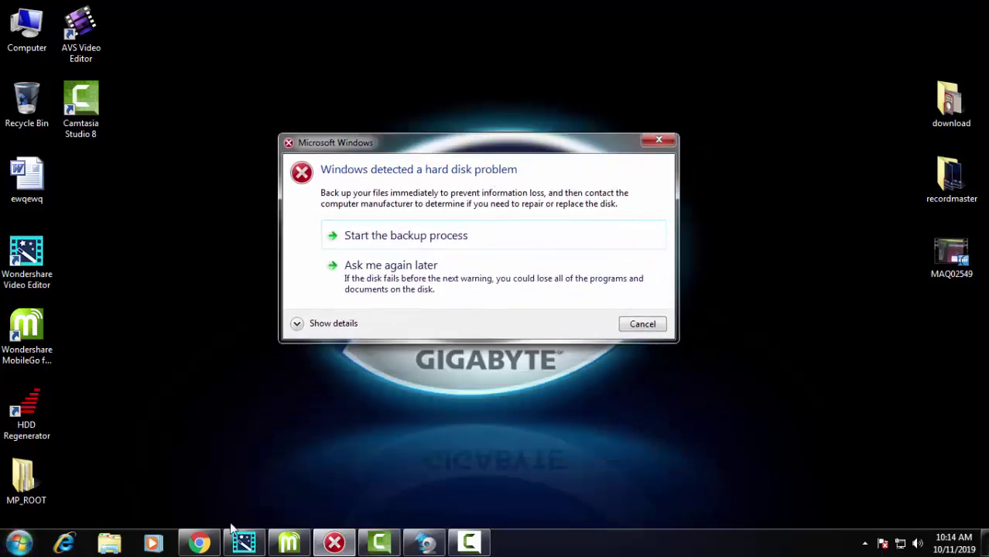
drag(487, 148, 478, 214)
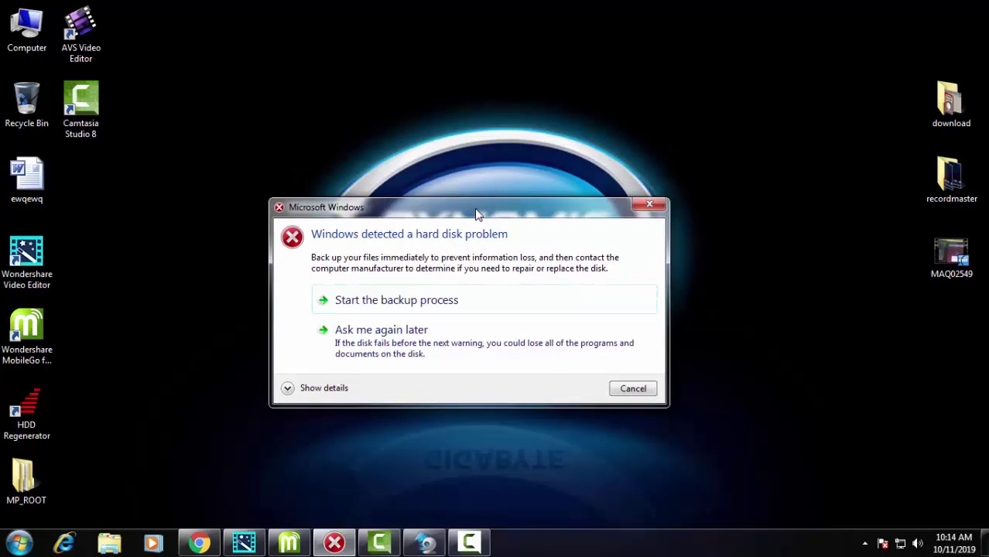
Run gpedit.msc to open the Local Group Policy Editor and arrange it clear of the hard disk warning
key(super+r)
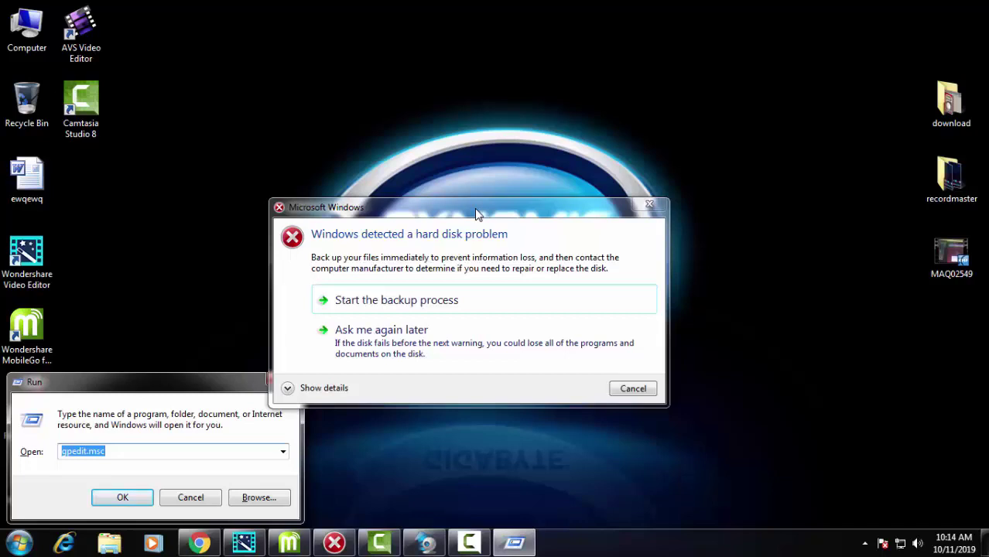
key(Return)
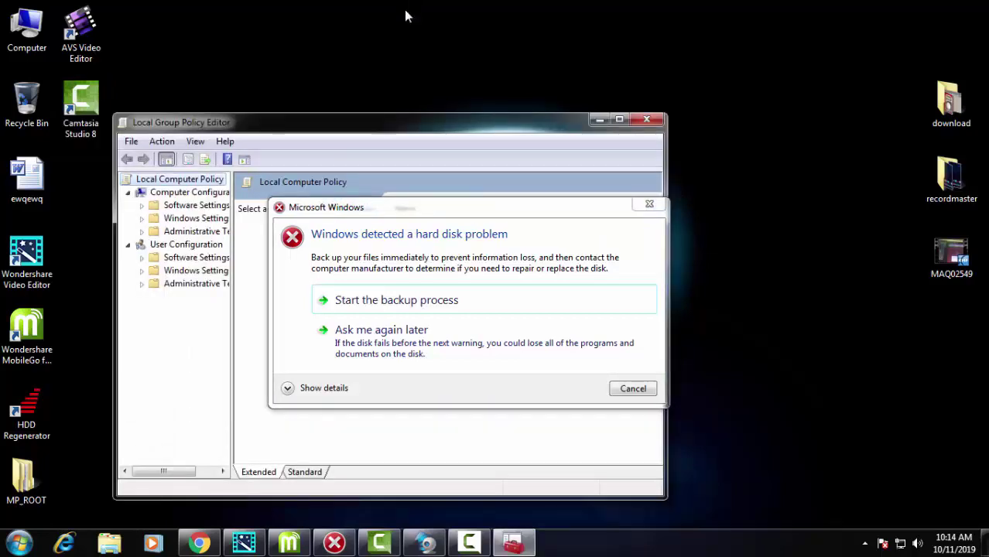
drag(456, 127, 368, 37)
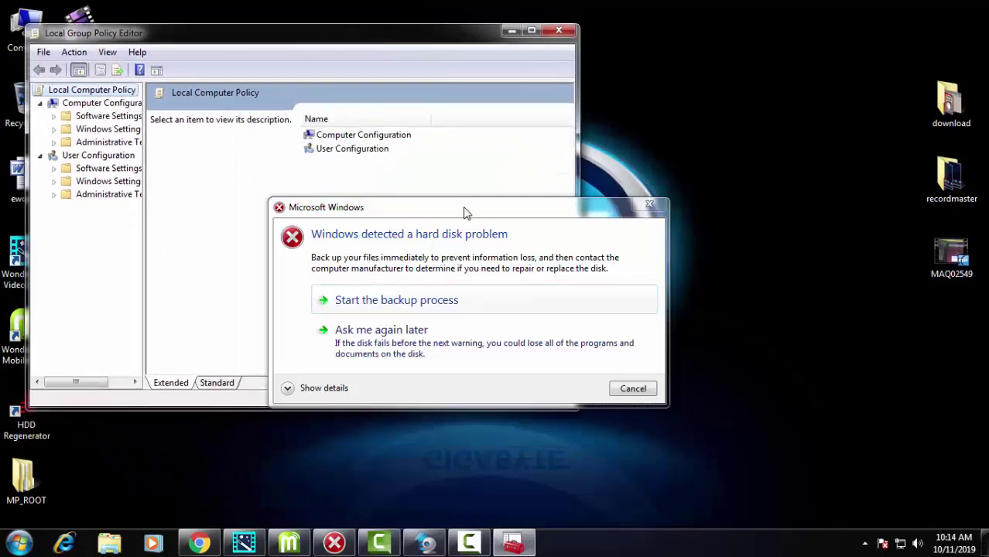
drag(466, 212, 768, 280)
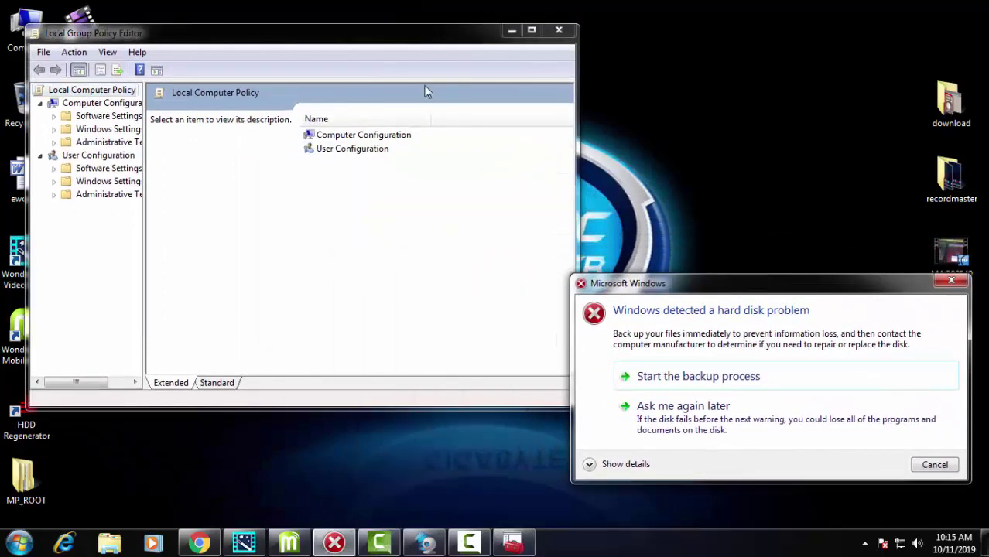
drag(340, 32, 404, 62)
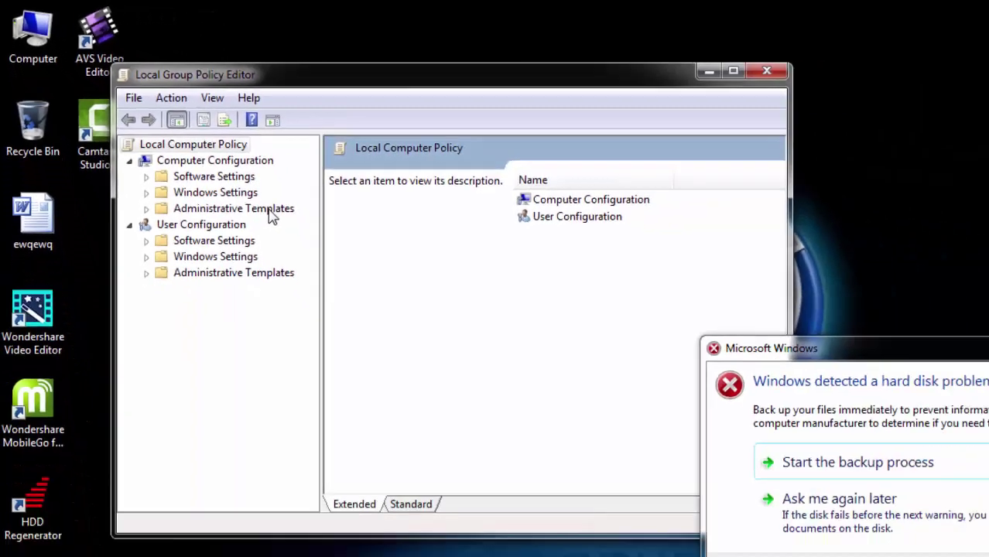
Under Computer Configuration, open Administrative Templates, System, and its Troubleshooting and Diagnostics folder
click(511, 434)
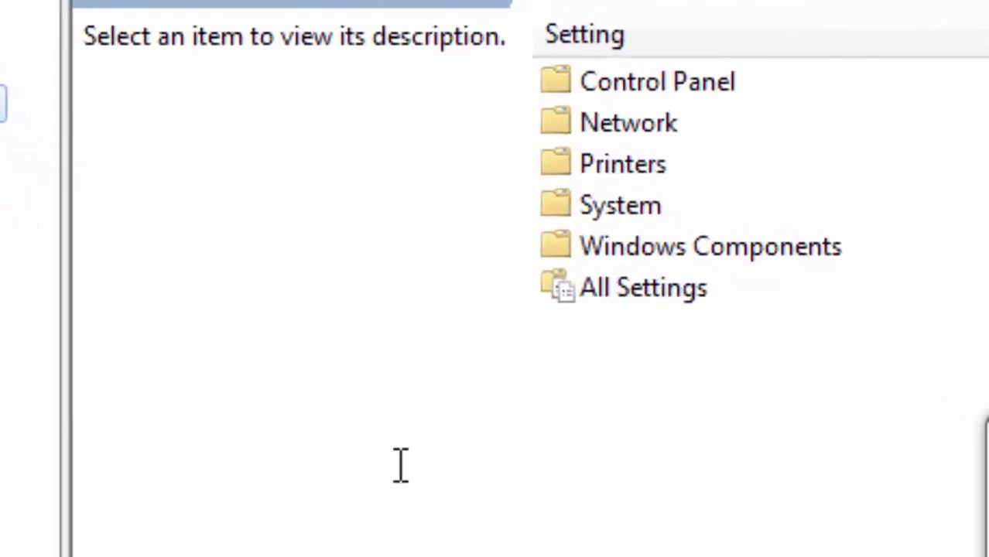
click(622, 214)
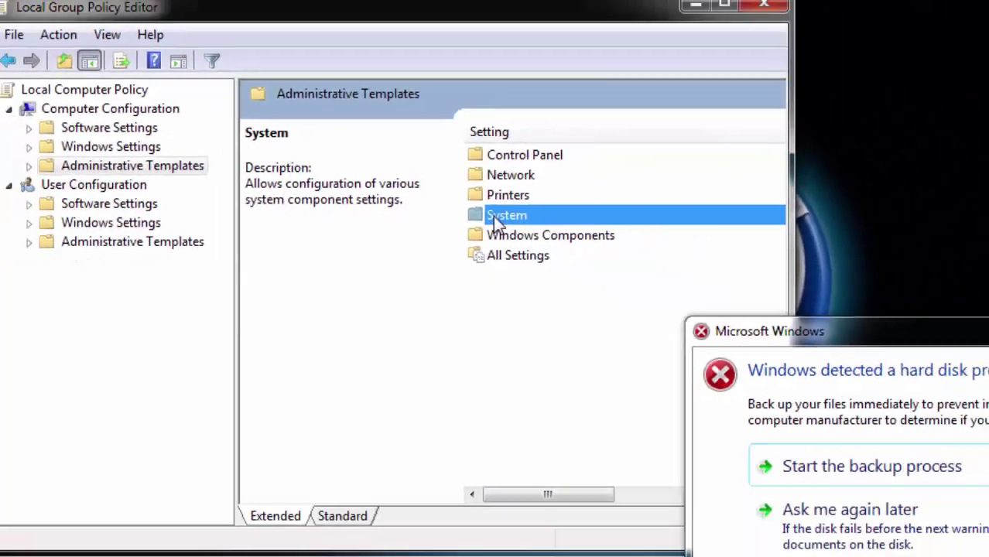
double_click(623, 214)
drag(494, 28, 471, 6)
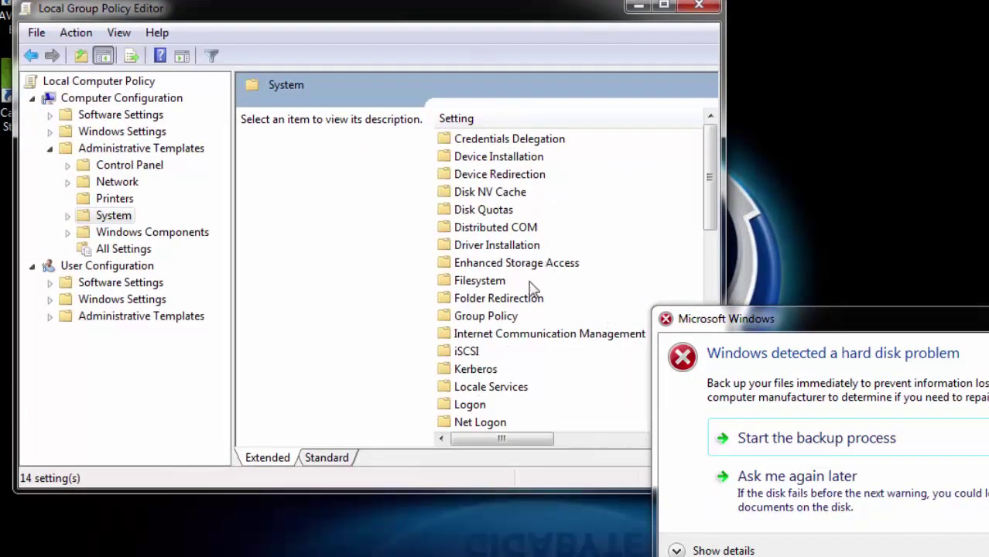
drag(754, 311, 784, 471)
drag(711, 172, 703, 255)
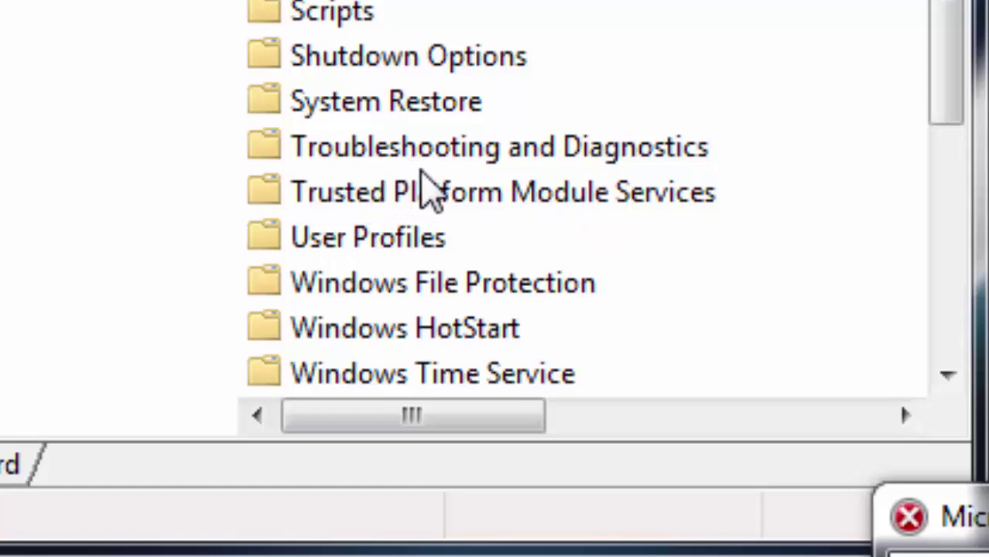
click(433, 154)
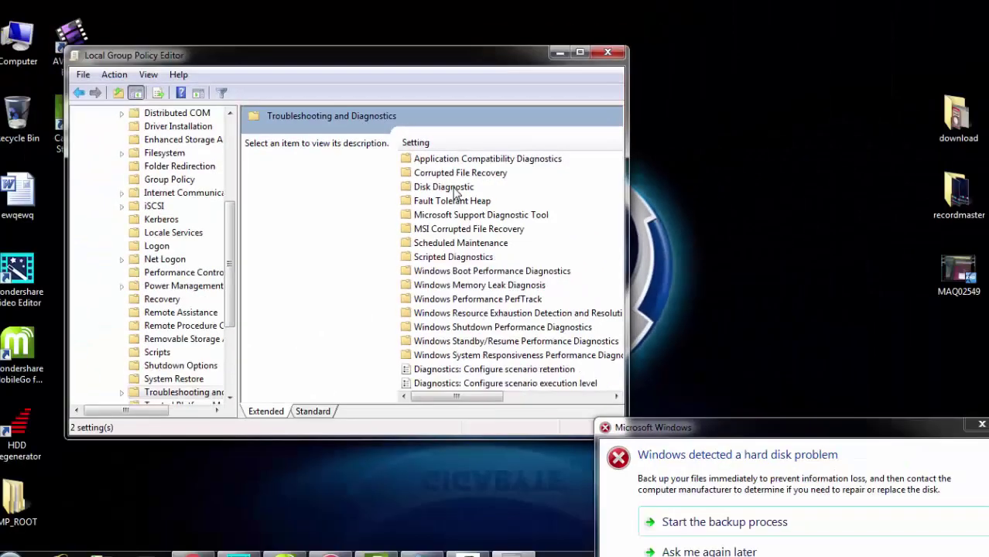
Open the Disk Diagnostic folder and its "Disk Diagnostic: Configure execution level" policy for editing
click(694, 224)
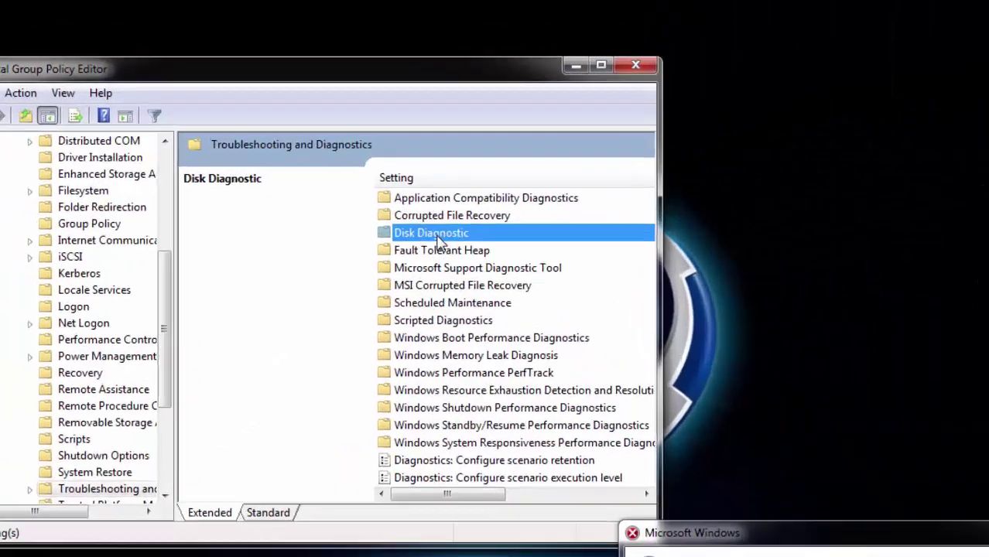
double_click(446, 187)
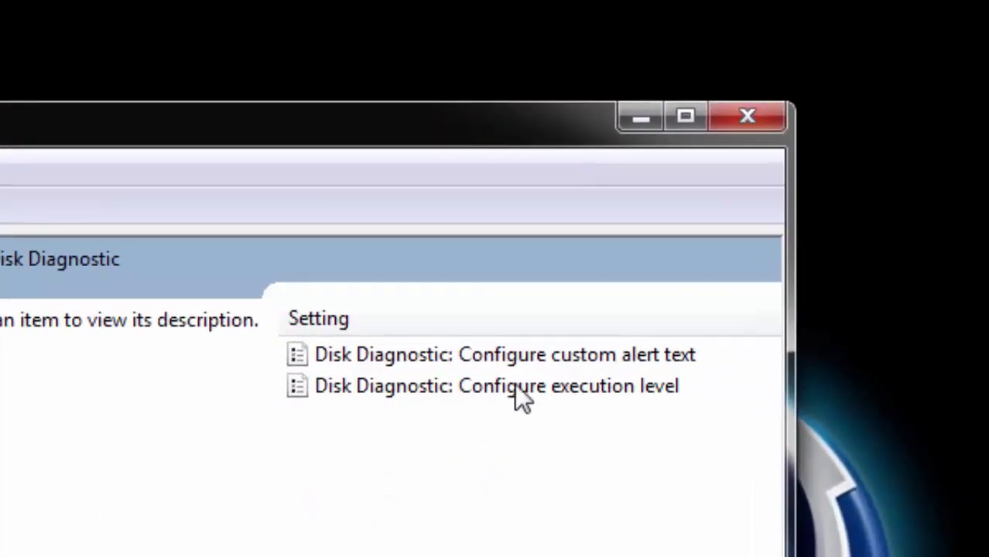
click(590, 392)
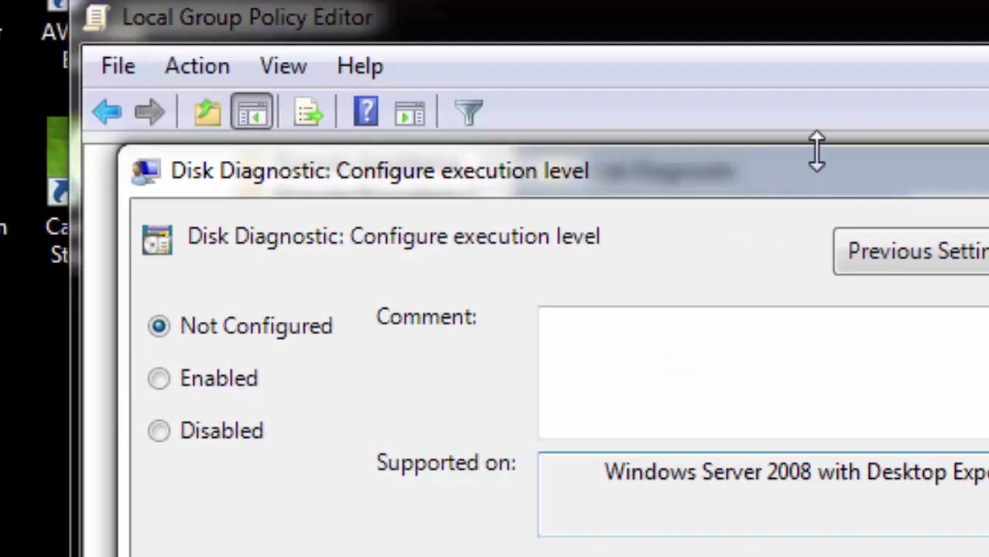
drag(820, 172, 988, 39)
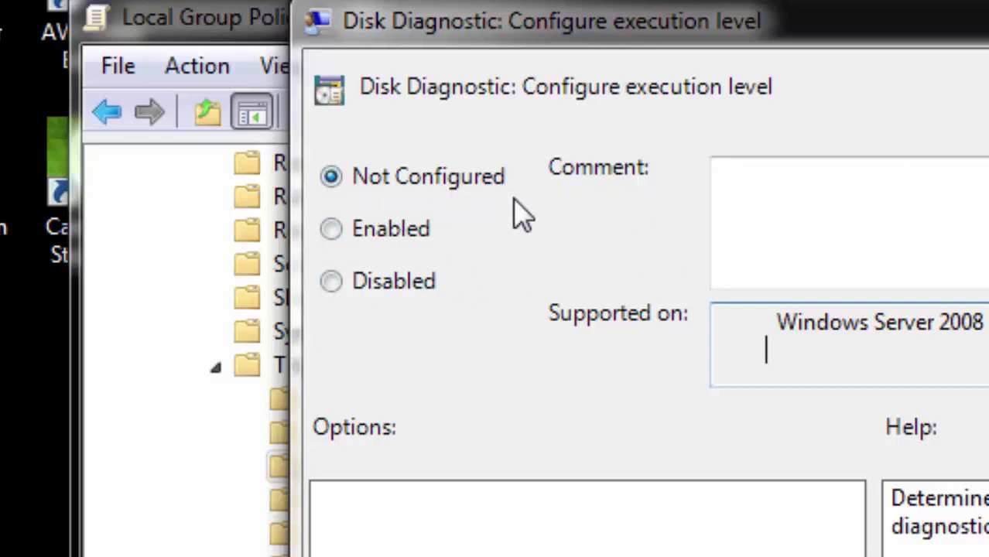
Set the Disk Diagnostic execution level policy to Disabled, apply it, and close the policy windows
click(399, 232)
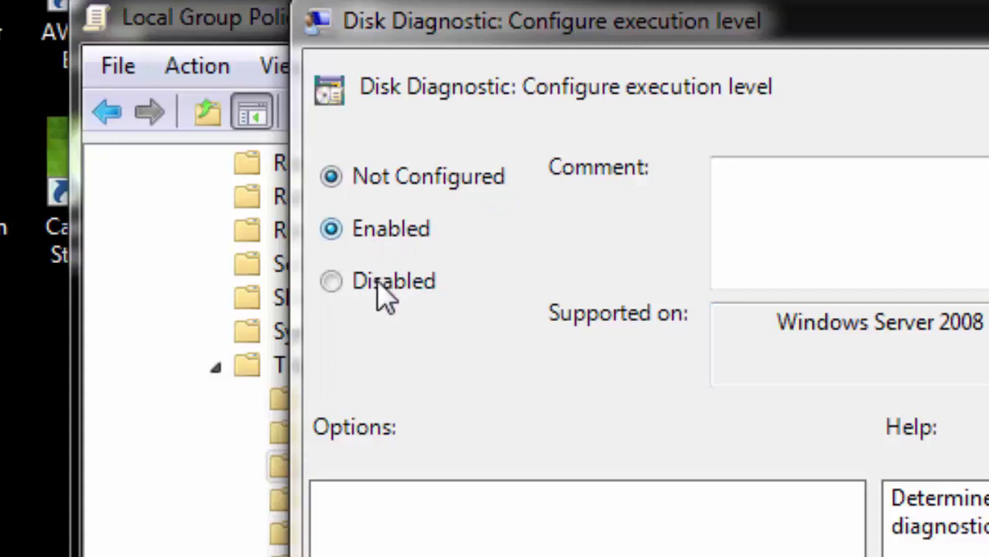
click(343, 281)
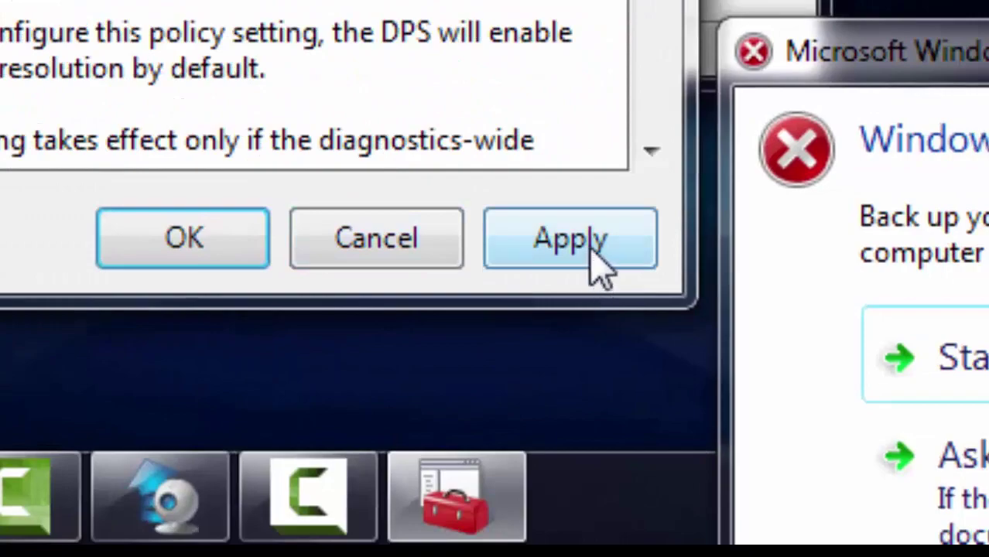
click(591, 248)
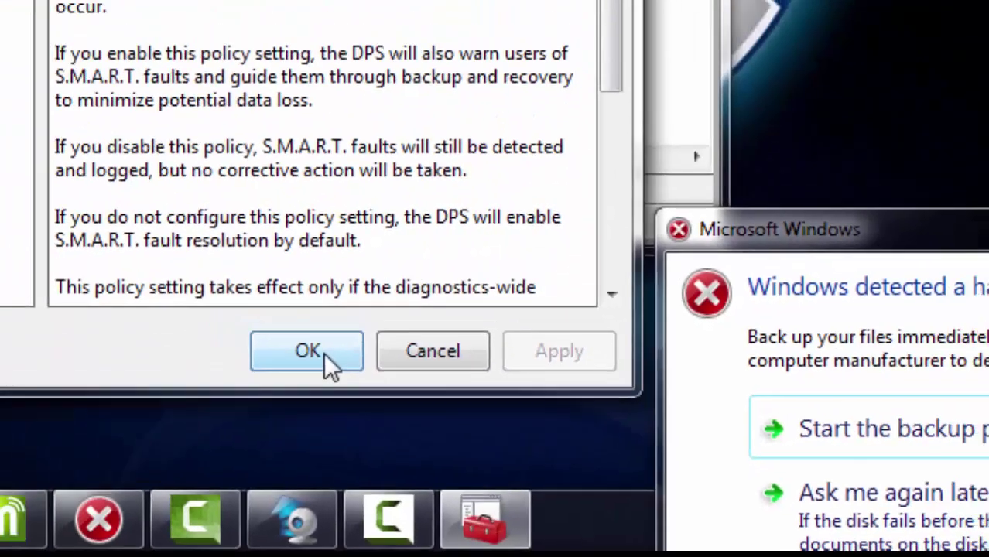
click(323, 353)
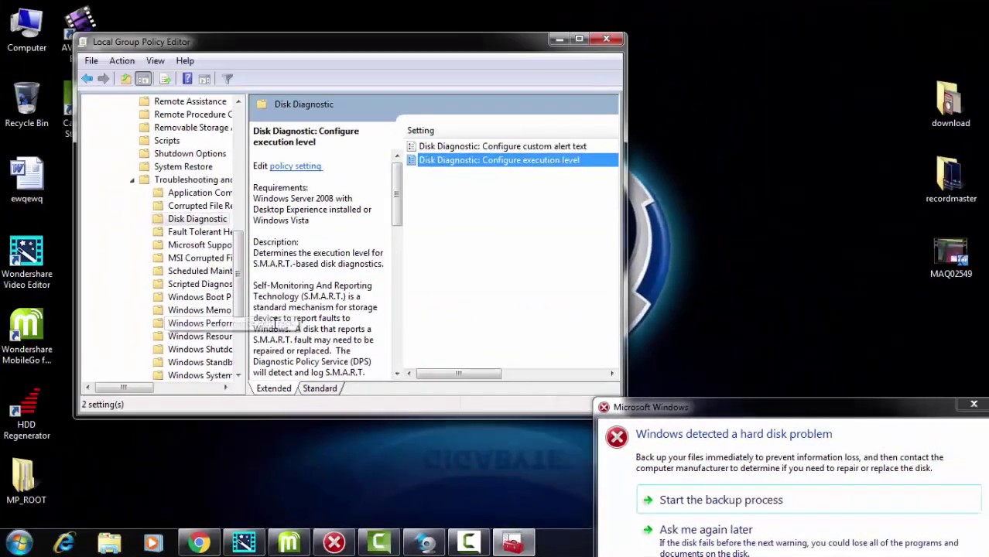
click(605, 38)
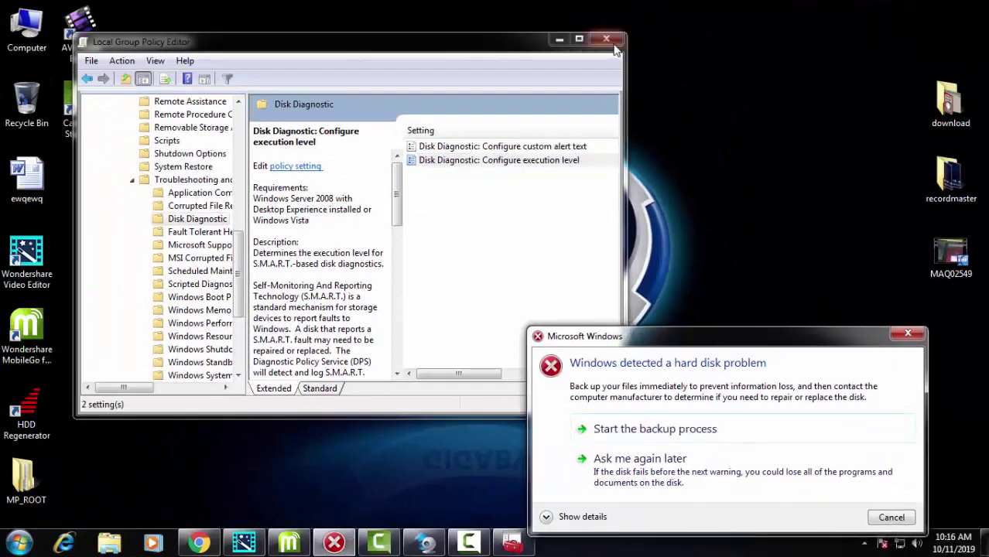
drag(693, 337, 471, 176)
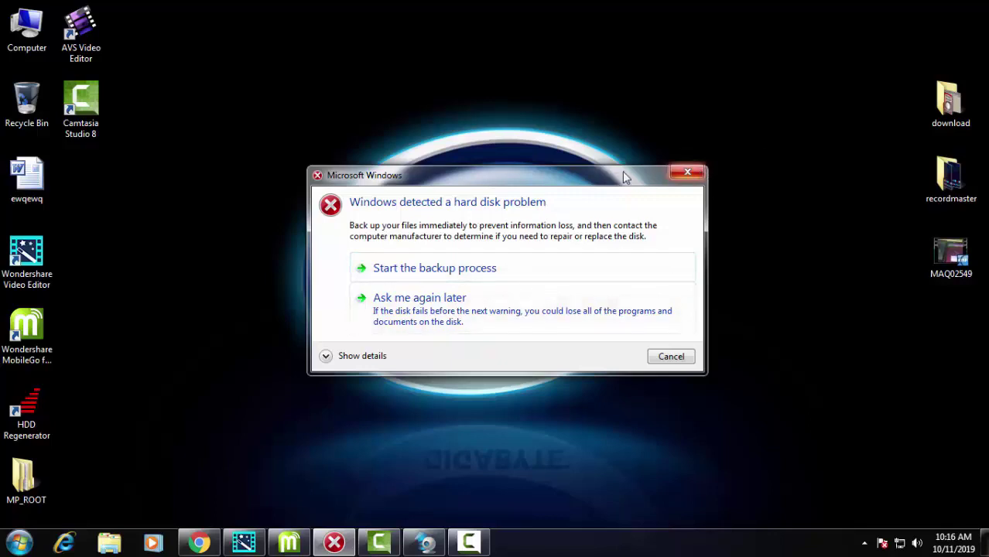
drag(622, 171, 595, 216)
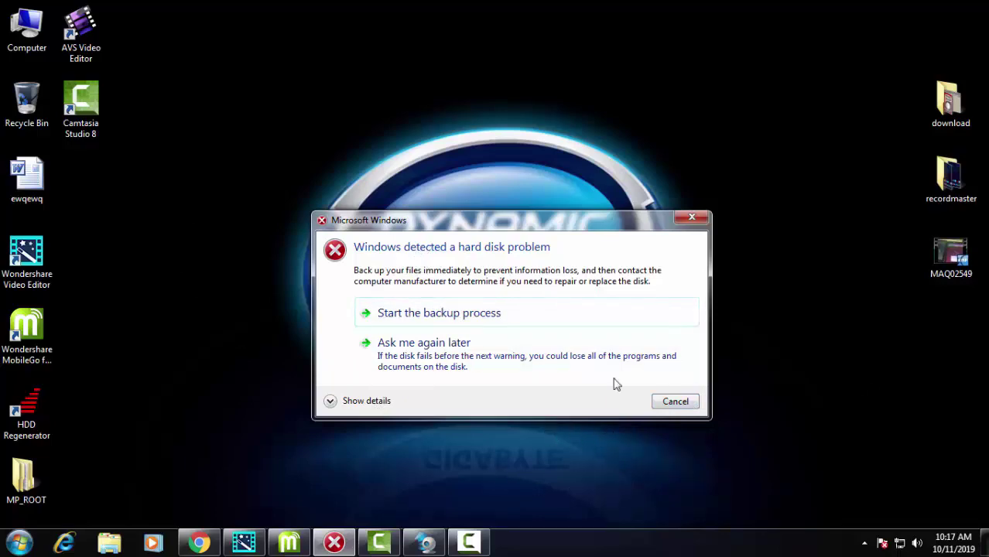
drag(565, 221, 548, 199)
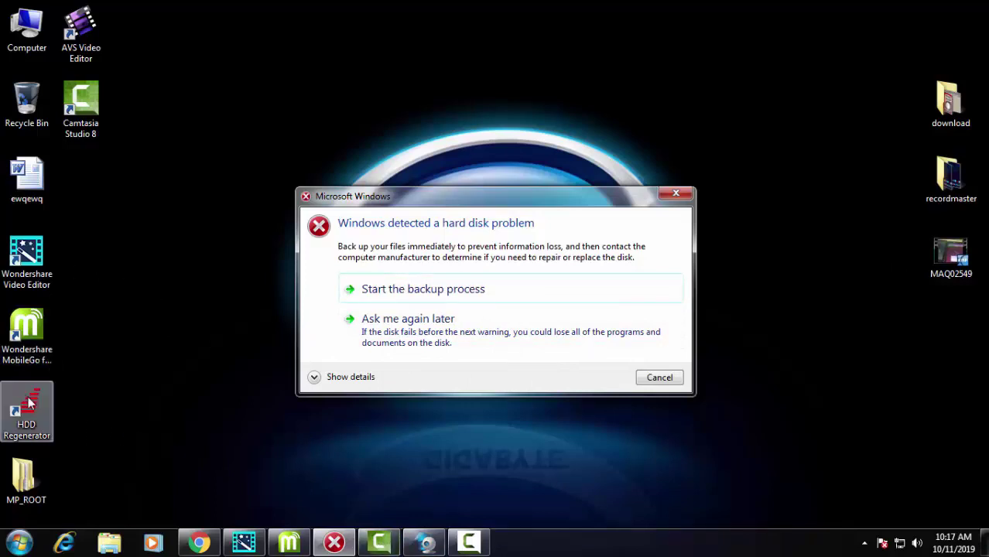
Move the HDD Regenerator shortcut to an empty desktop area above the wallpaper logo and move the hard disk warning away from it
drag(26, 412, 312, 129)
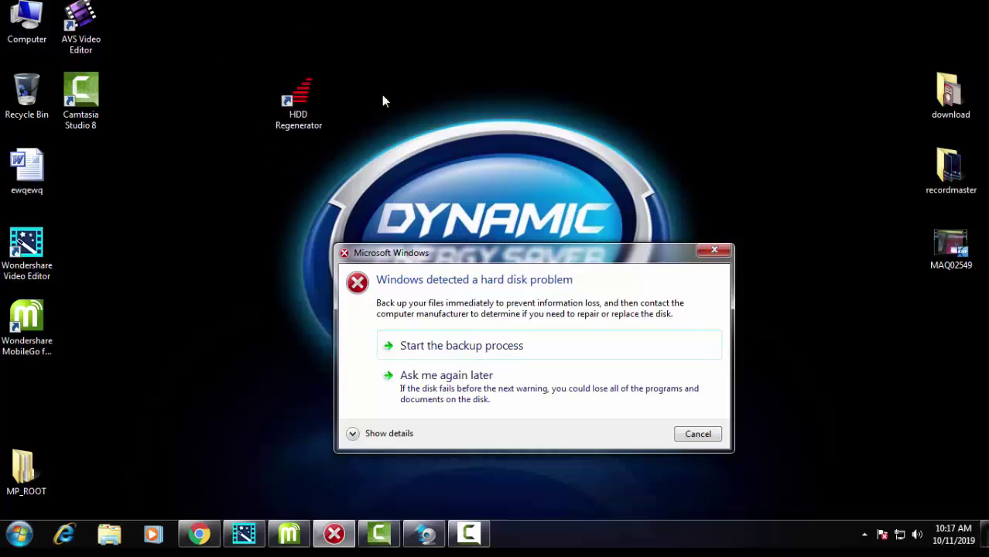
drag(597, 260, 788, 58)
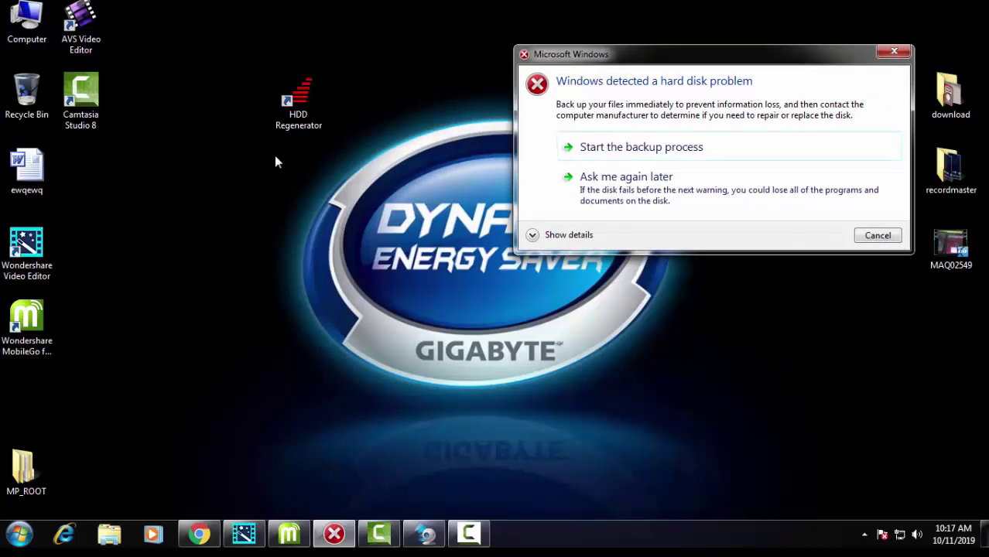
drag(763, 54, 716, 99)
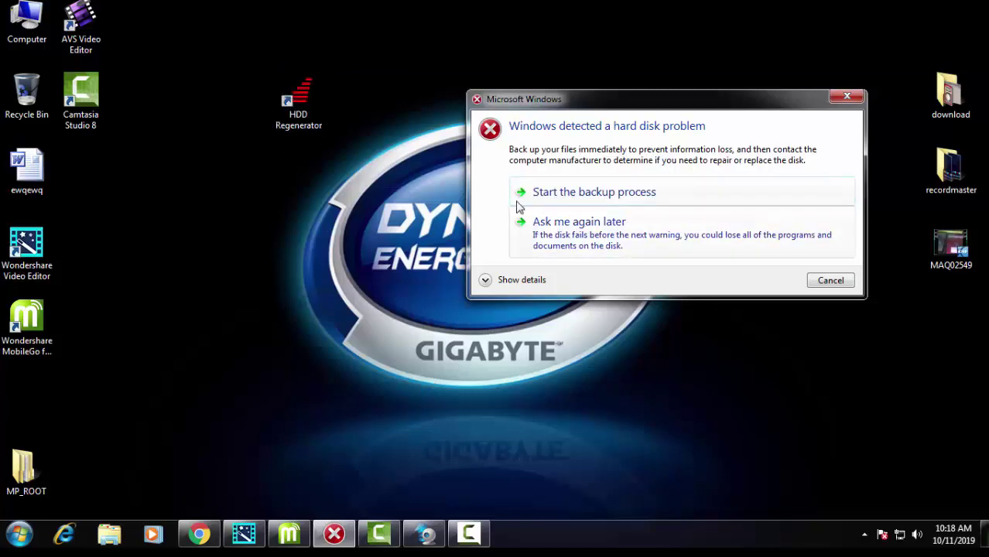
drag(687, 104, 711, 284)
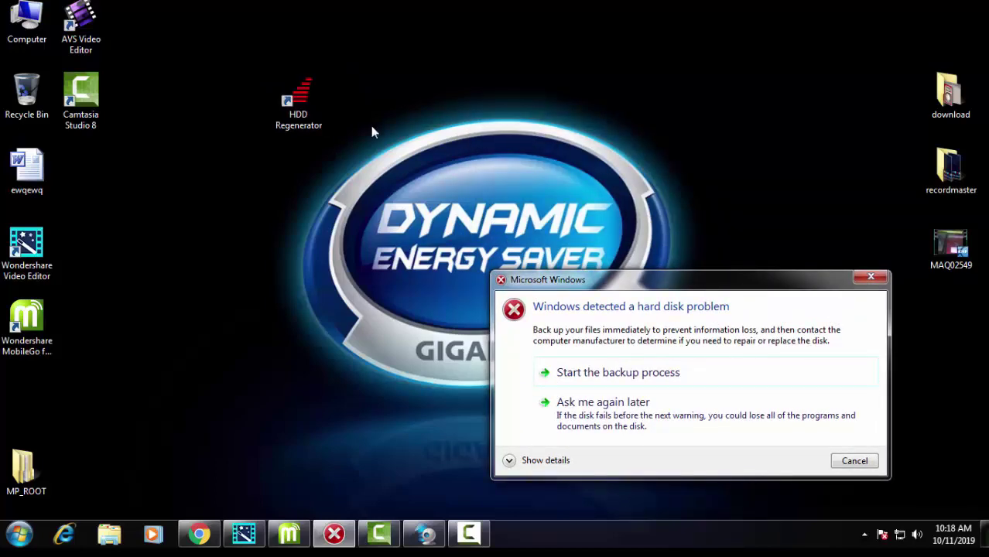
drag(737, 287, 644, 145)
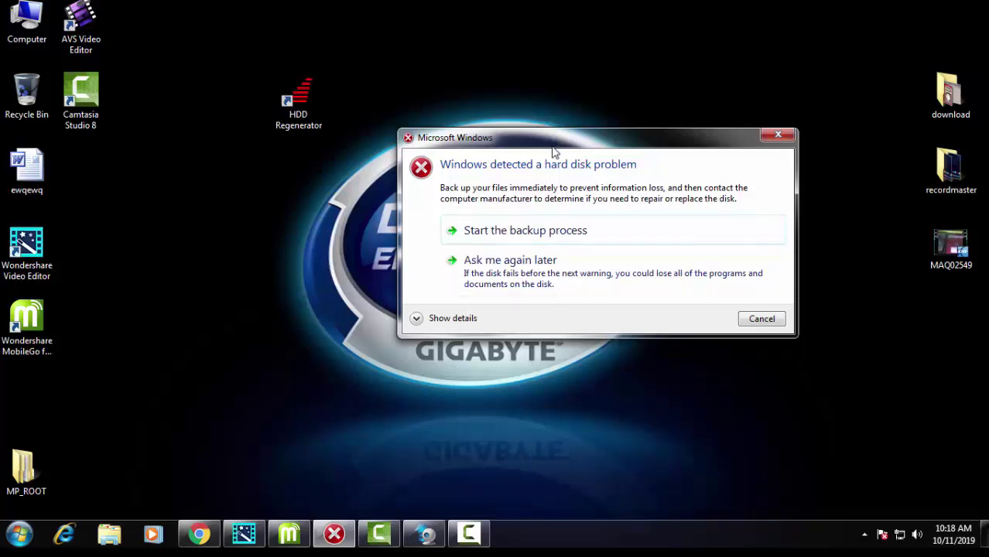
drag(556, 145, 680, 305)
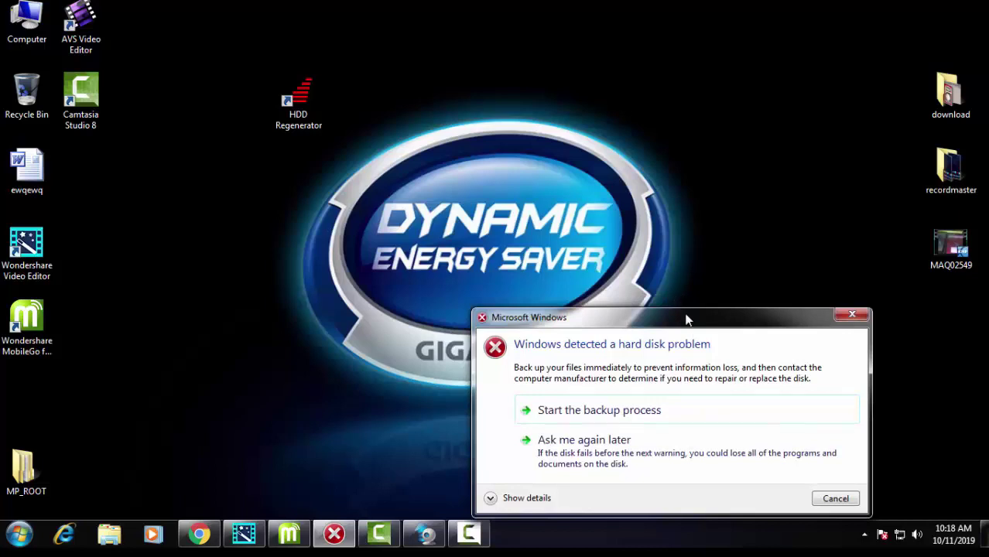
drag(684, 316, 690, 302)
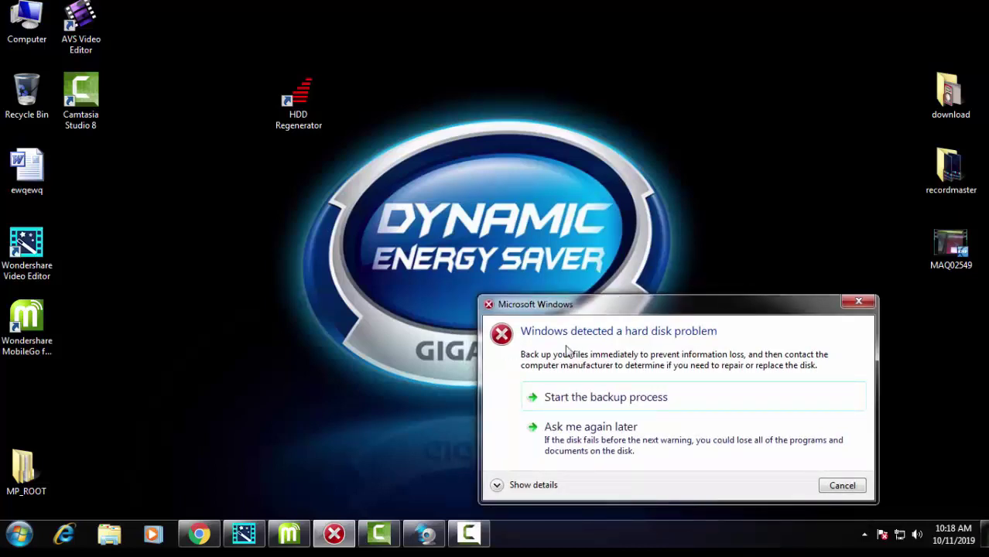